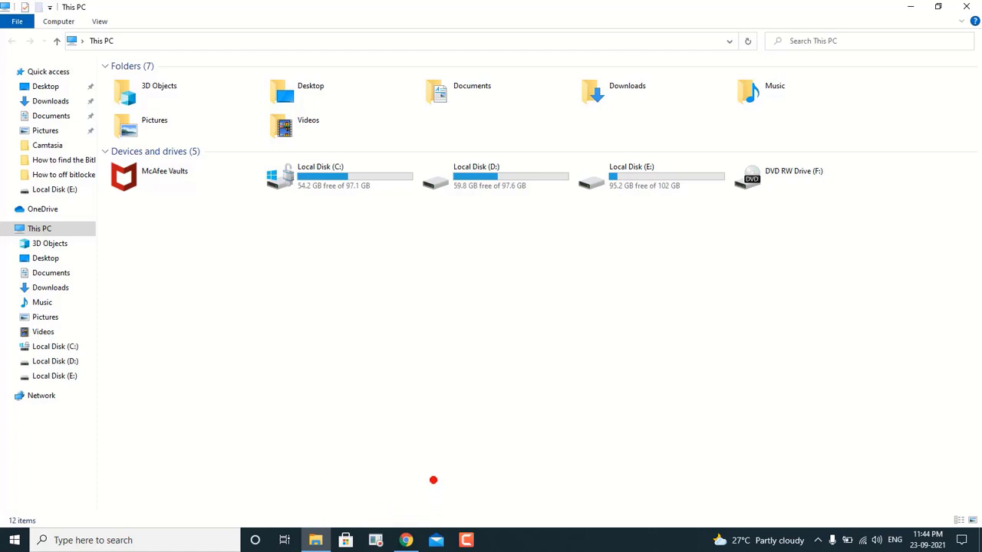
# Load account.microsoft.com in a new Chrome tab and open the account avatar menu
pyautogui.click(406, 540)
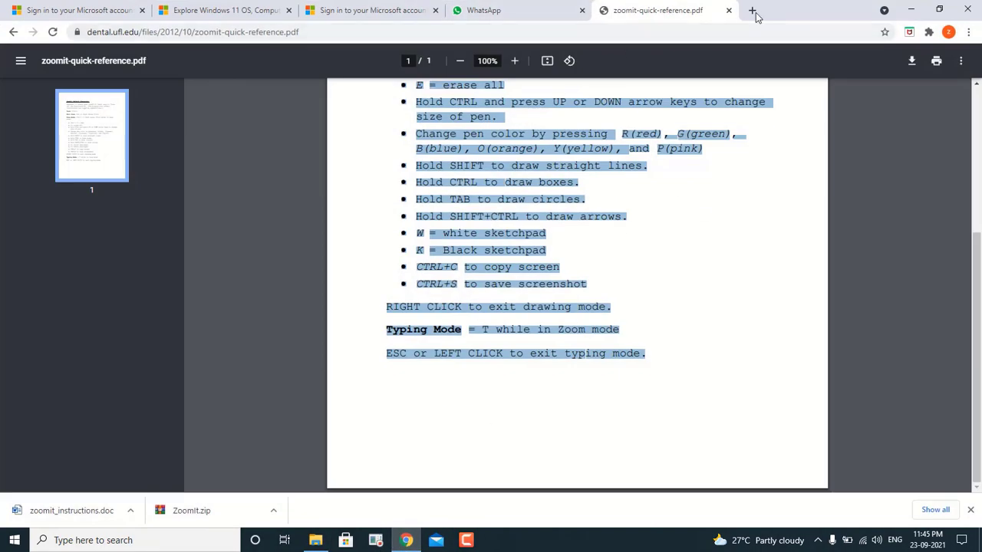
pyautogui.click(751, 10)
pyautogui.click(541, 31)
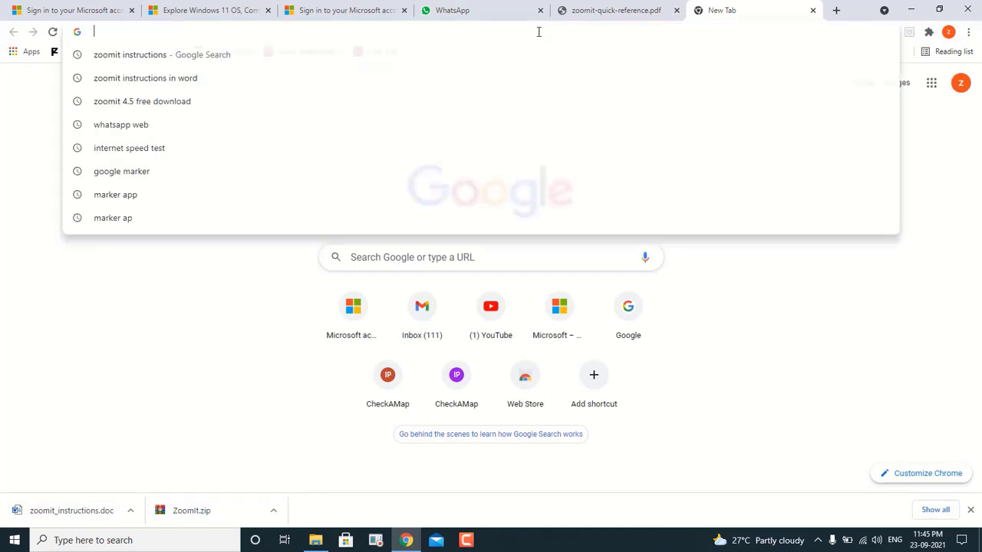
pyautogui.write('account')
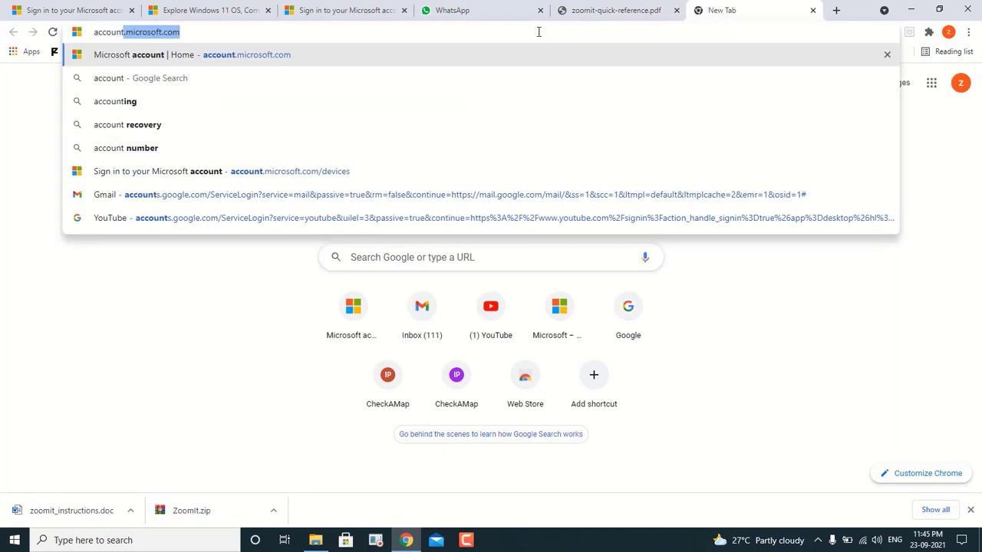
pyautogui.press('Return')
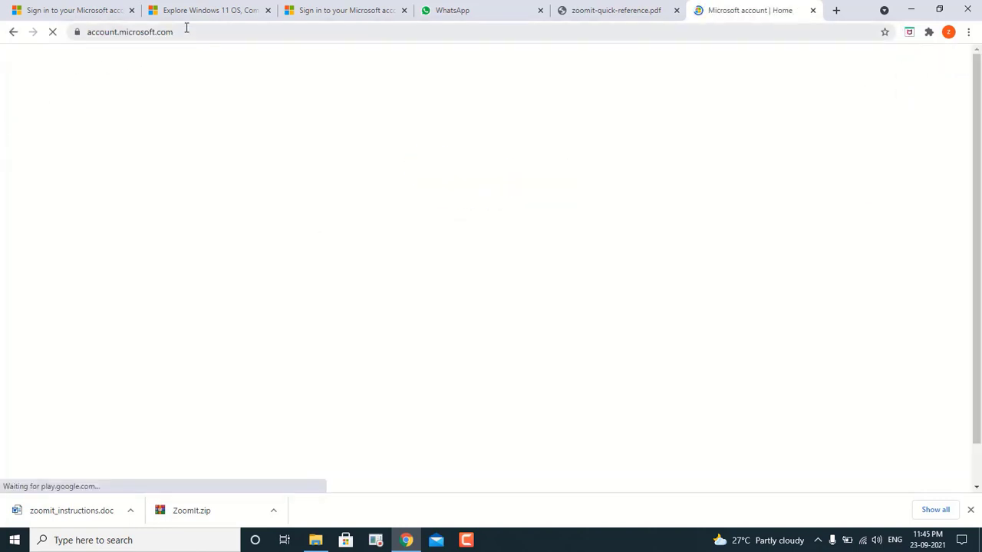
pyautogui.moveTo(186, 29); pyautogui.dragTo(85, 31)
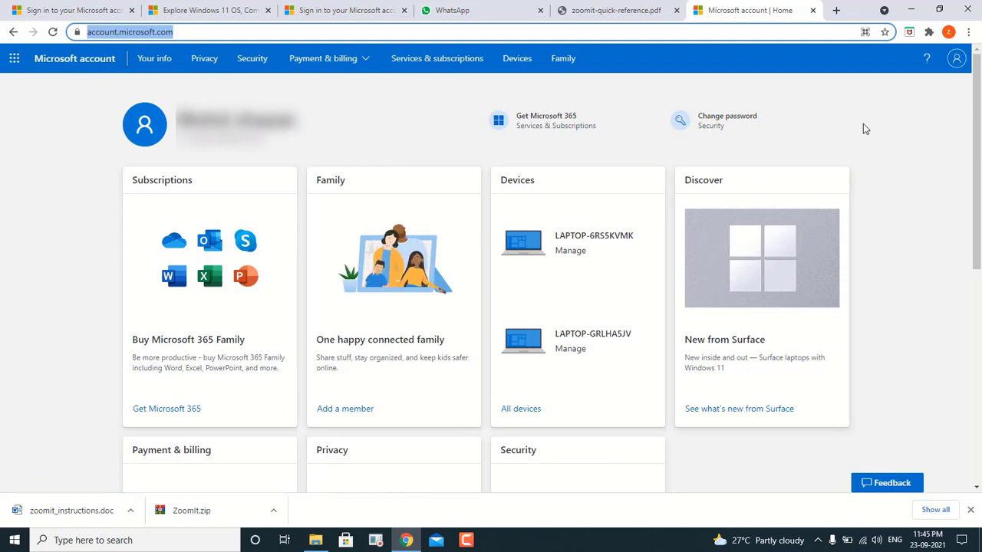
pyautogui.click(957, 59)
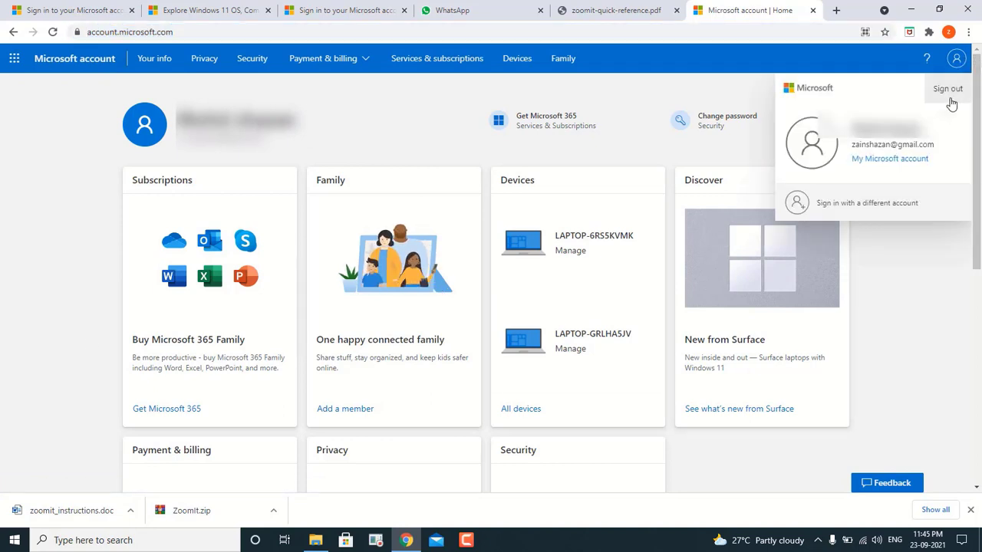
# Sign out, then start signing in again with the account's e-mail address
pyautogui.click(948, 91)
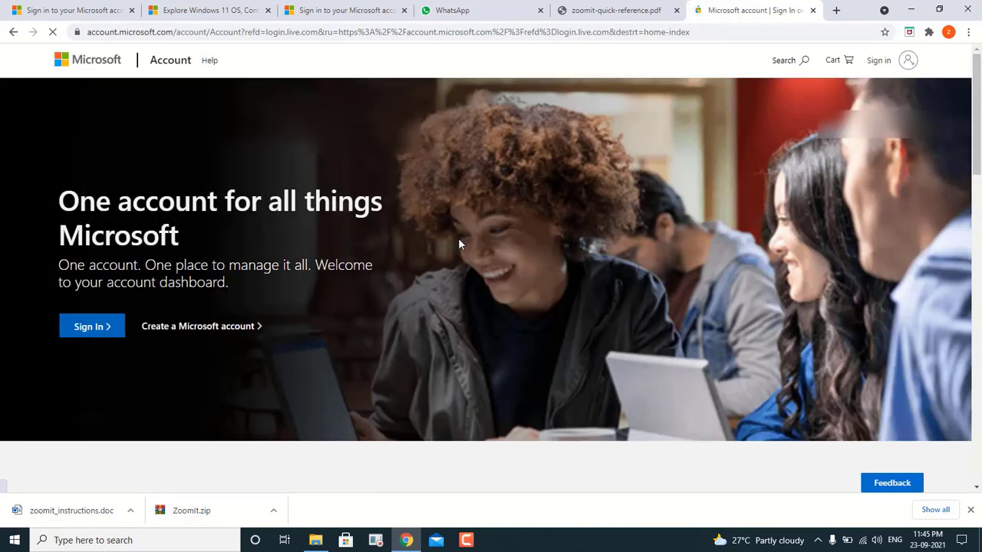
pyautogui.click(88, 329)
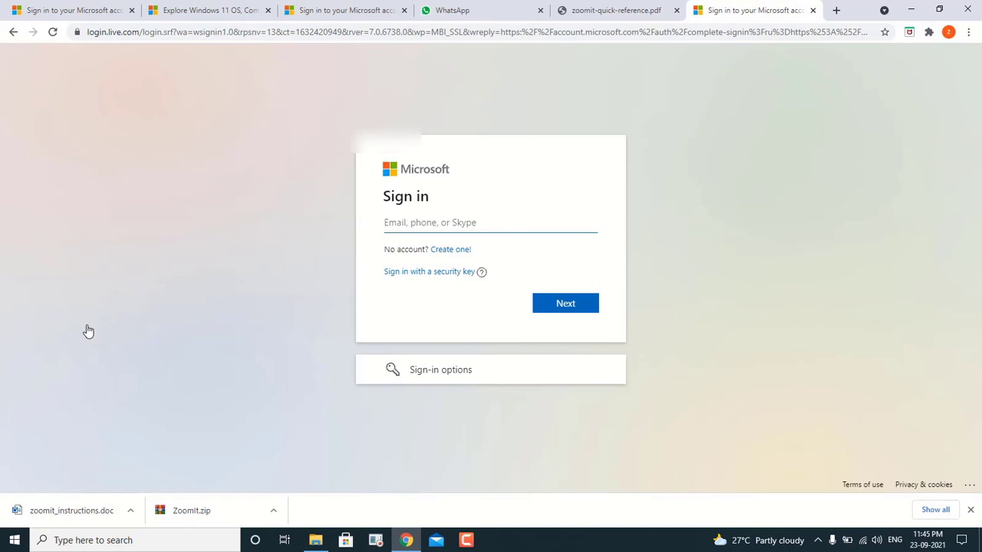
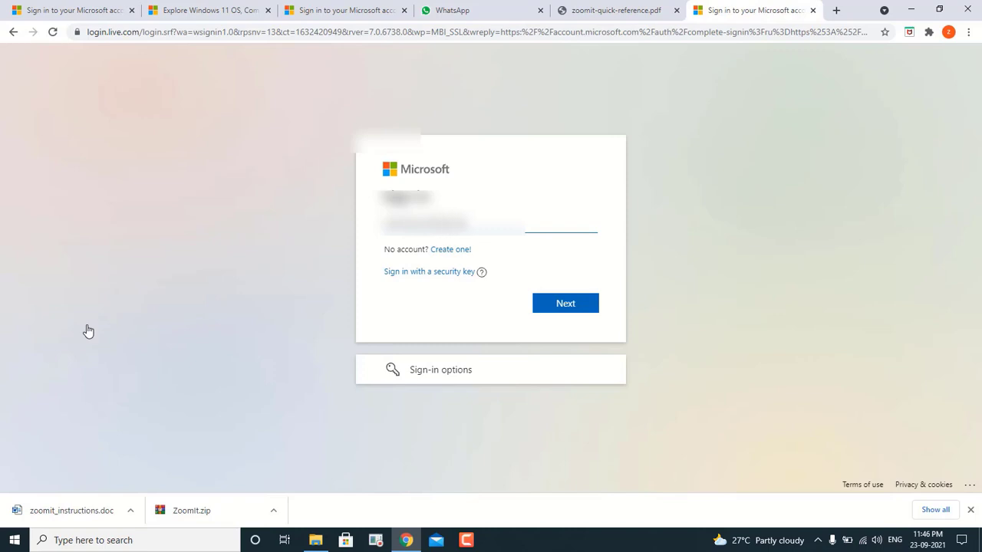
pyautogui.press('Return')
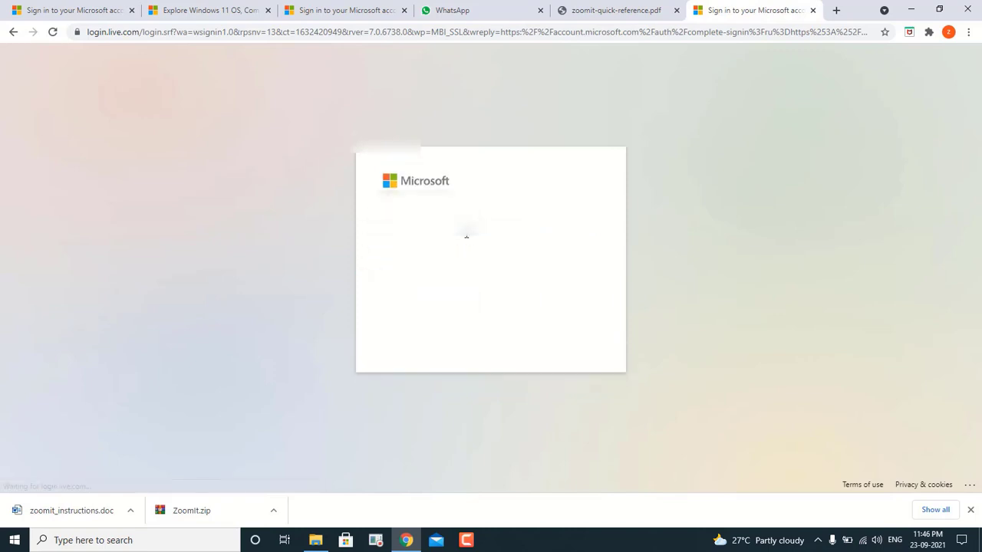
# Enter the account password and, after the incorrect-password error, choose to reset it
pyautogui.write('•••••')
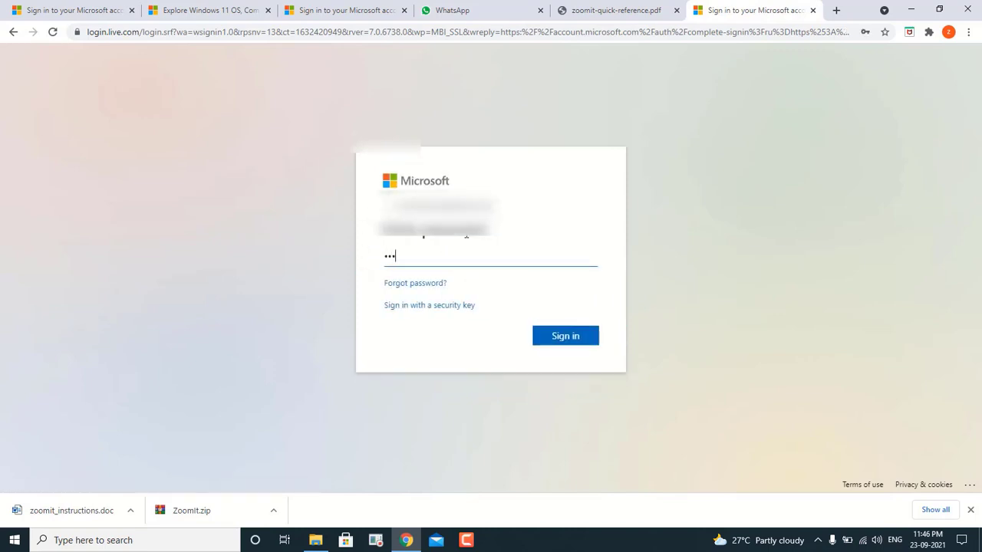
pyautogui.write('•••••••••••••••')
pyautogui.press('Return')
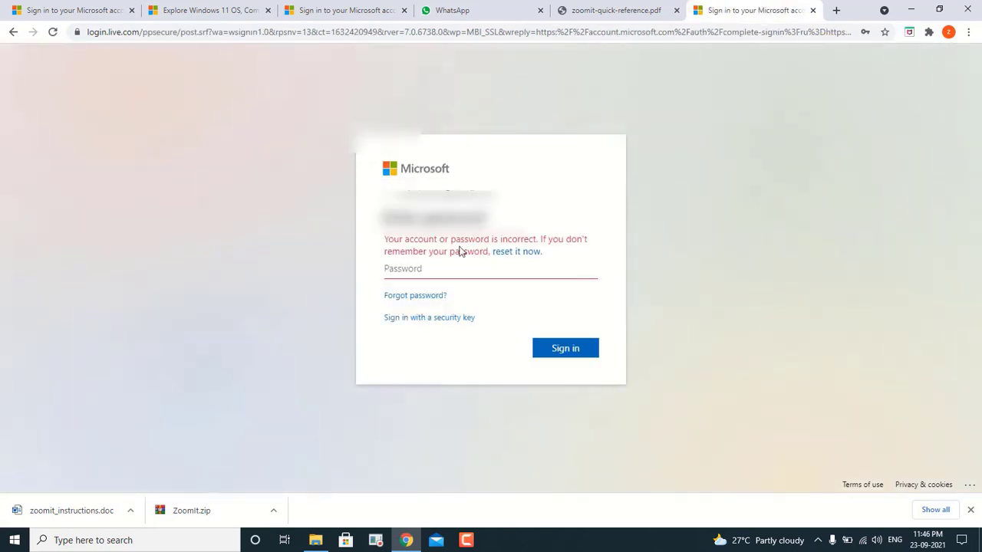
pyautogui.click(432, 269)
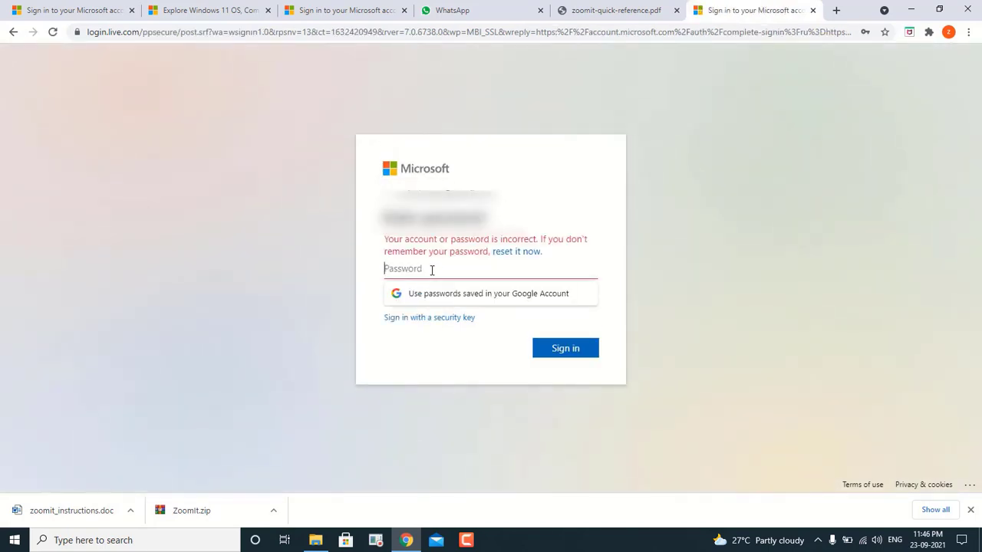
pyautogui.click(511, 253)
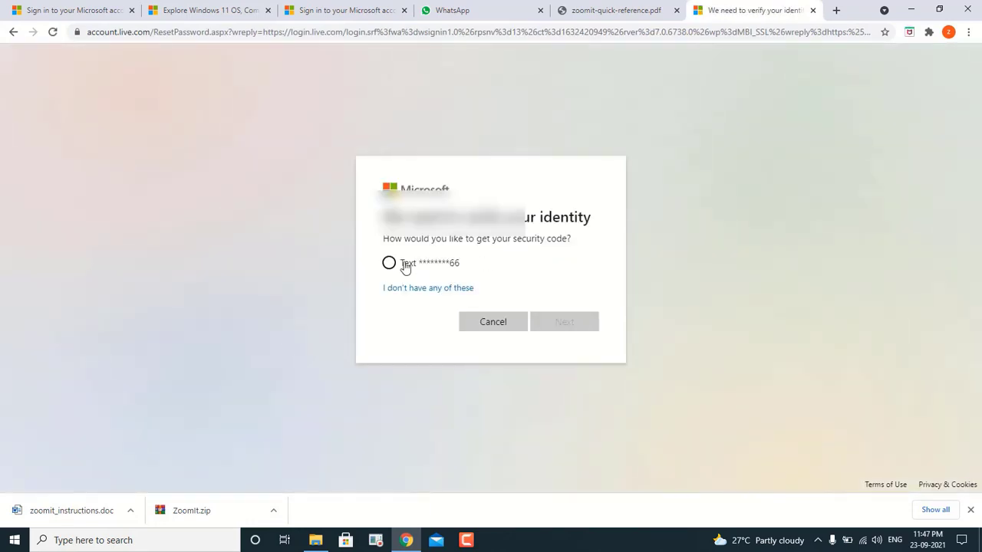
# Get a security code by text using the phone's last four digits, then submit the received code
pyautogui.click(405, 266)
pyautogui.click(443, 289)
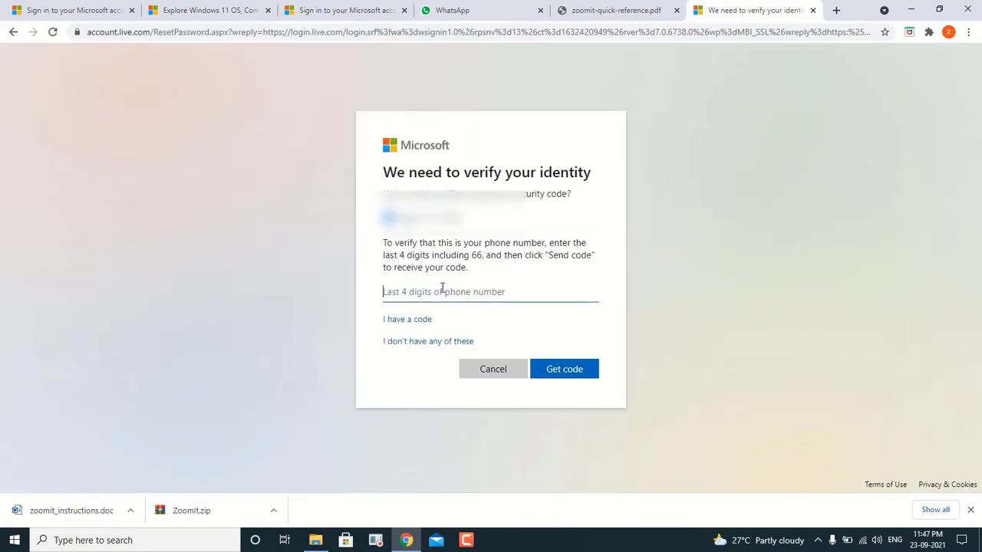
pyautogui.write('2366')
pyautogui.click(576, 376)
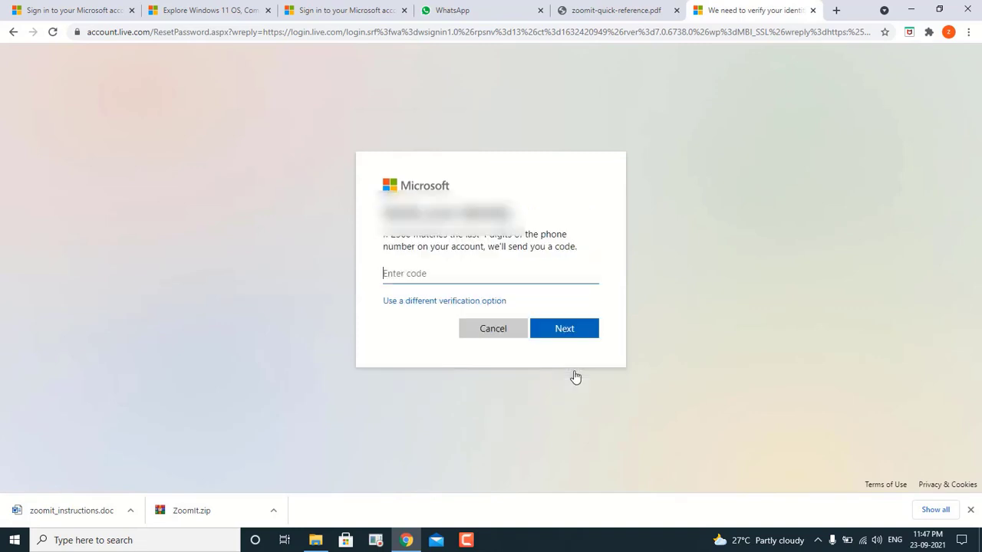
pyautogui.click(439, 274)
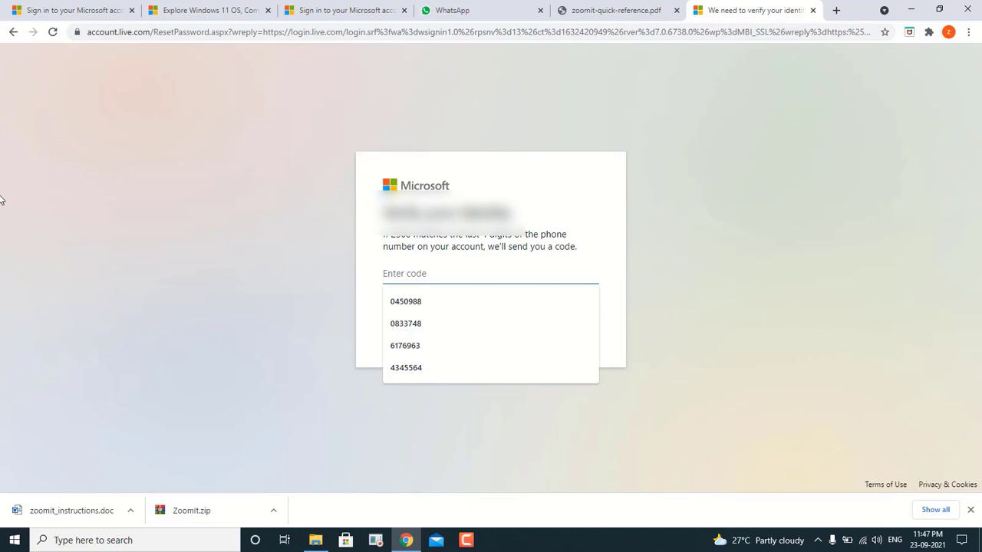
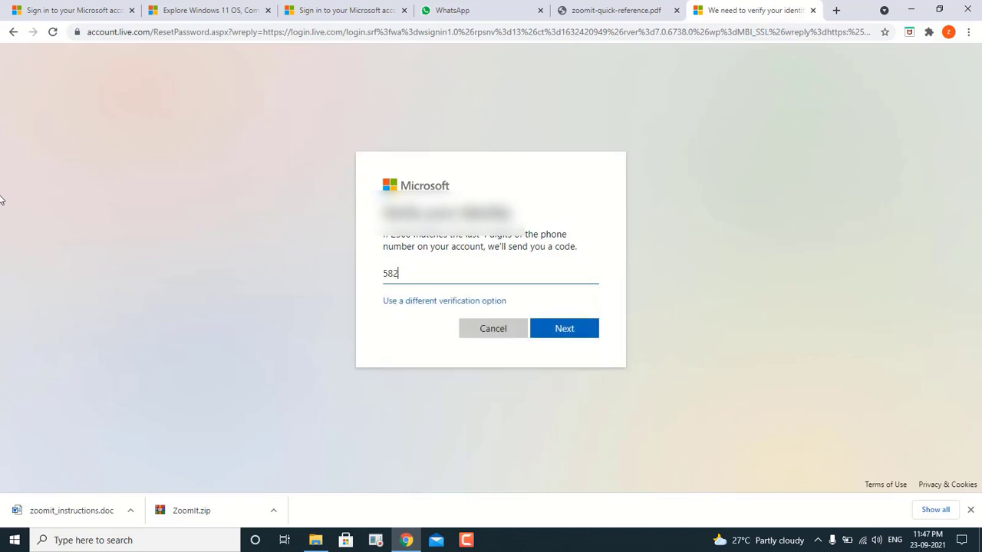
pyautogui.press('Return')
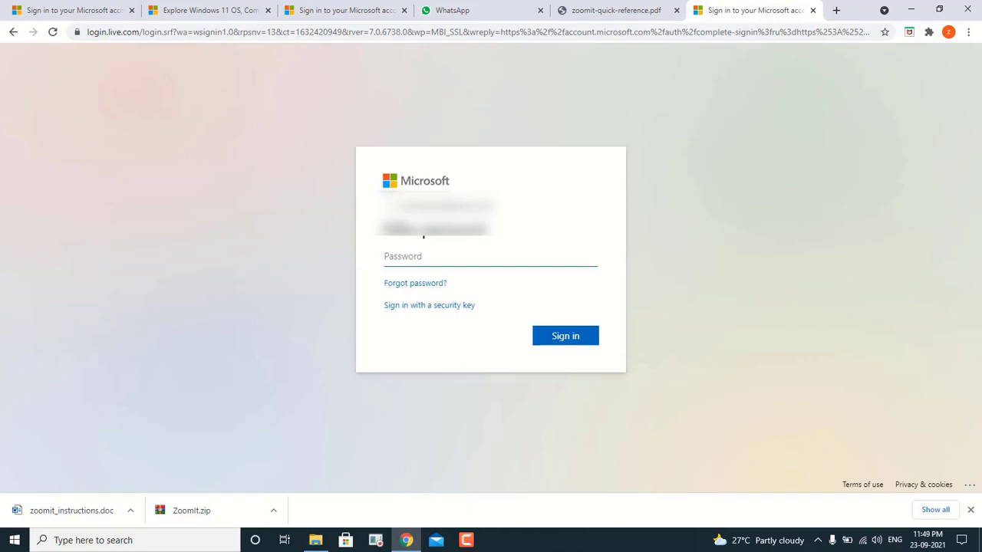
# Abandon the password recovery and submit the account e-mail on the sign-in page
pyautogui.write('*********')
pyautogui.click(415, 283)
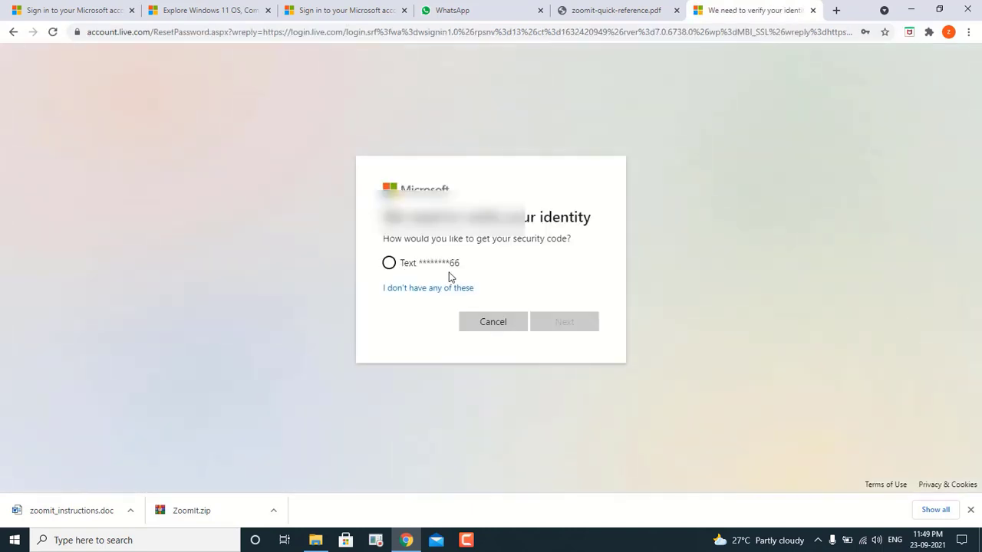
pyautogui.click(502, 323)
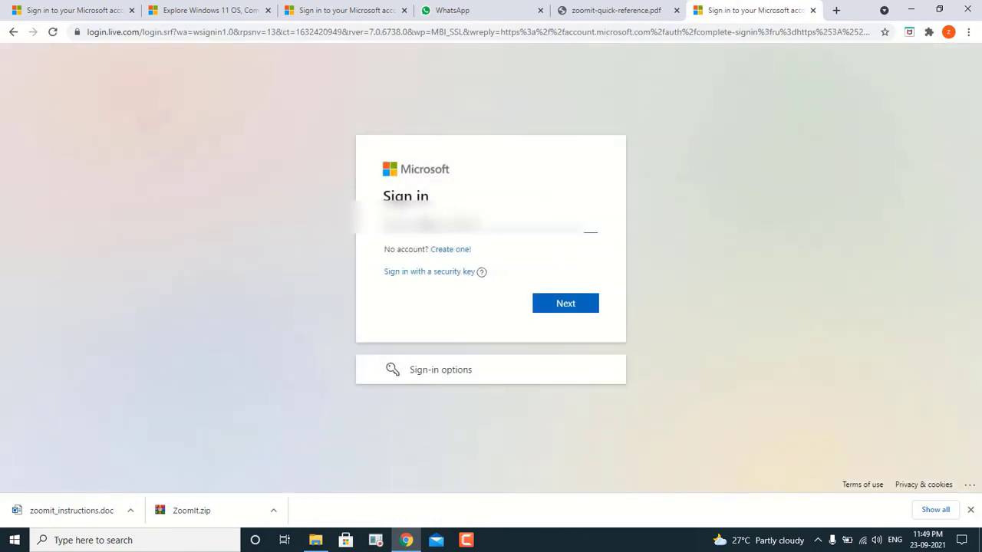
pyautogui.press('BackSpace')
pyautogui.press('BackSpace')
pyautogui.press('BackSpace')
pyautogui.press('BackSpace')
pyautogui.press('BackSpace')
pyautogui.press('BackSpace')
pyautogui.press('BackSpace')
pyautogui.press('BackSpace')
pyautogui.press('BackSpace')
pyautogui.press('BackSpace')
pyautogui.write('co')
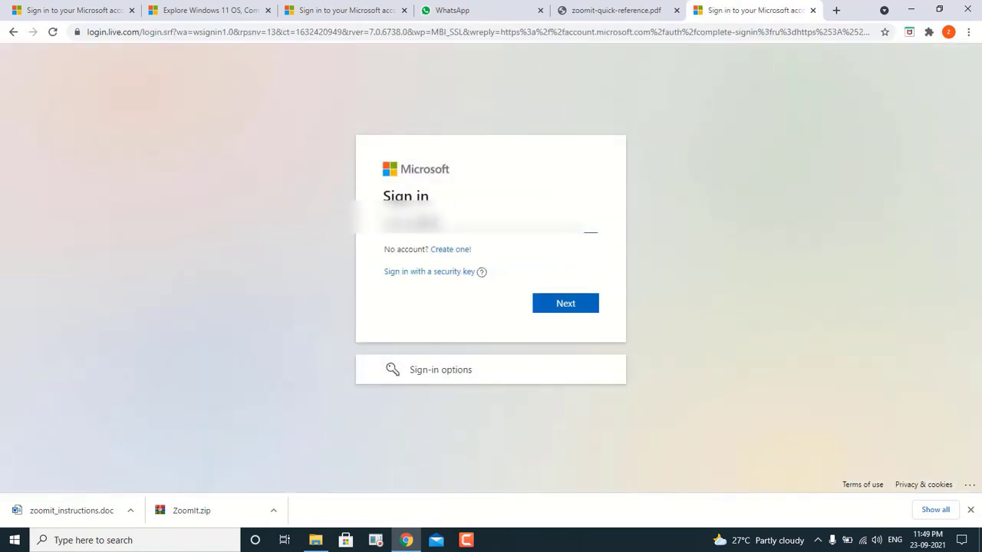
pyautogui.write('ntact')
pyautogui.press('Tab')
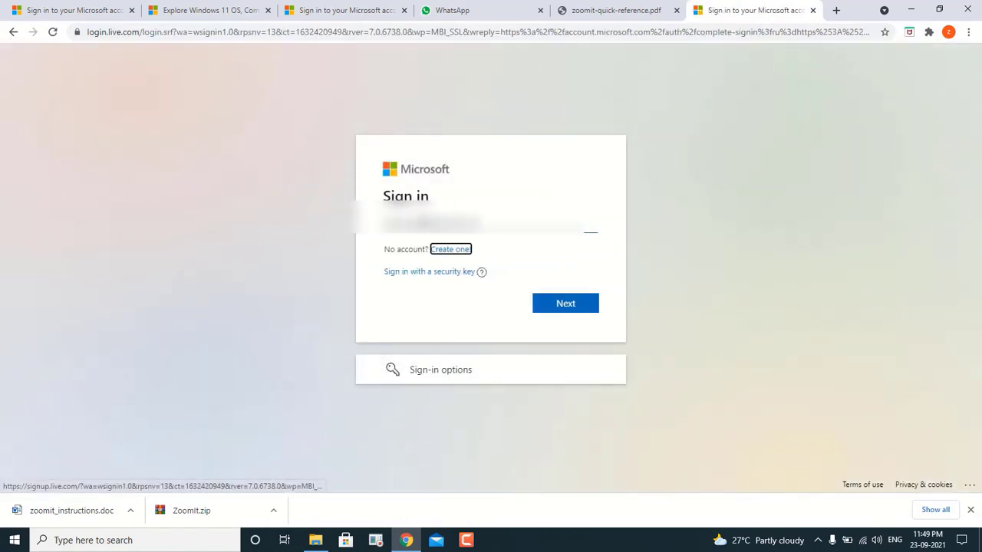
pyautogui.press('Tab')
pyautogui.press('Tab')
pyautogui.press('Return')
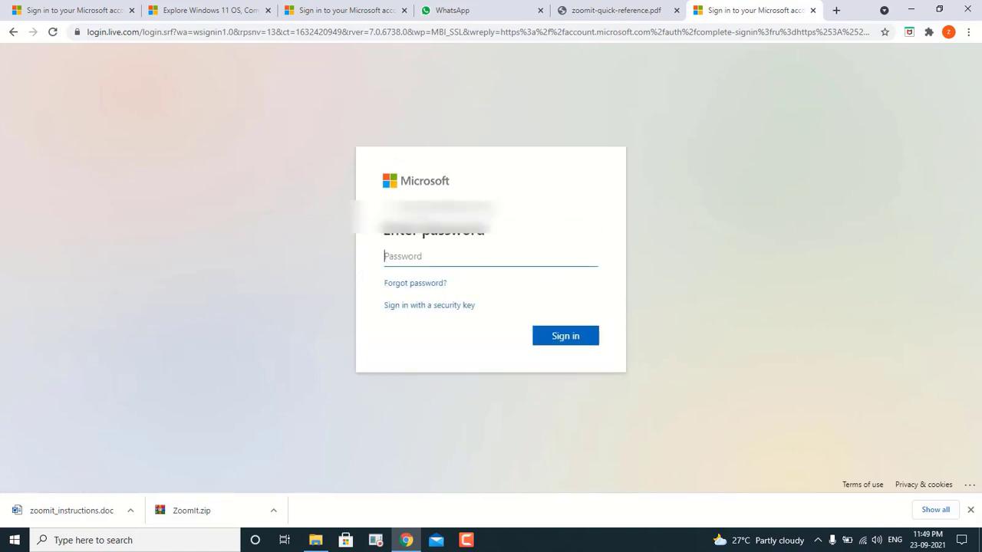
# Sign in with the password, stay signed in without reprompting, and decline the passwordless app offer
pyautogui.write('•••••••••')
pyautogui.press('Return')
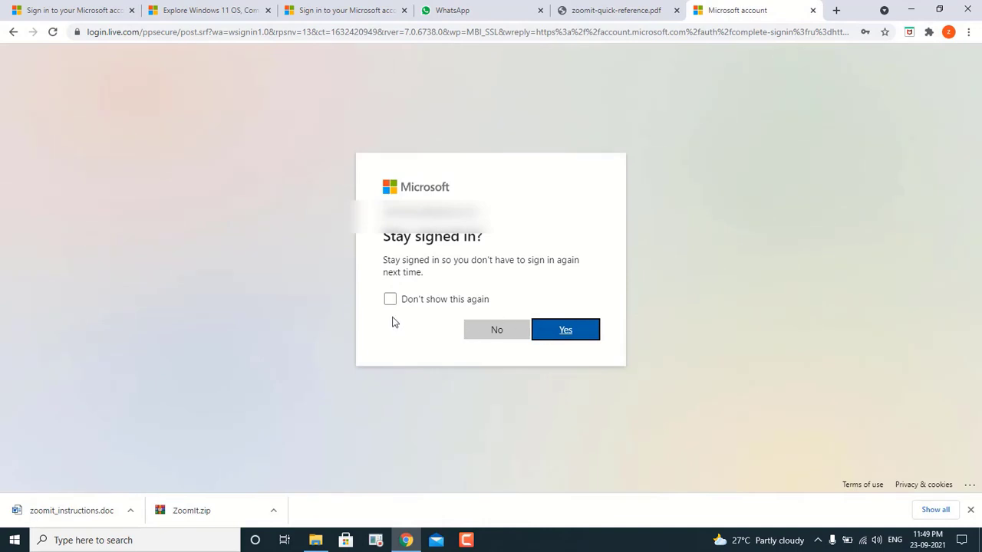
pyautogui.click(389, 299)
pyautogui.click(581, 331)
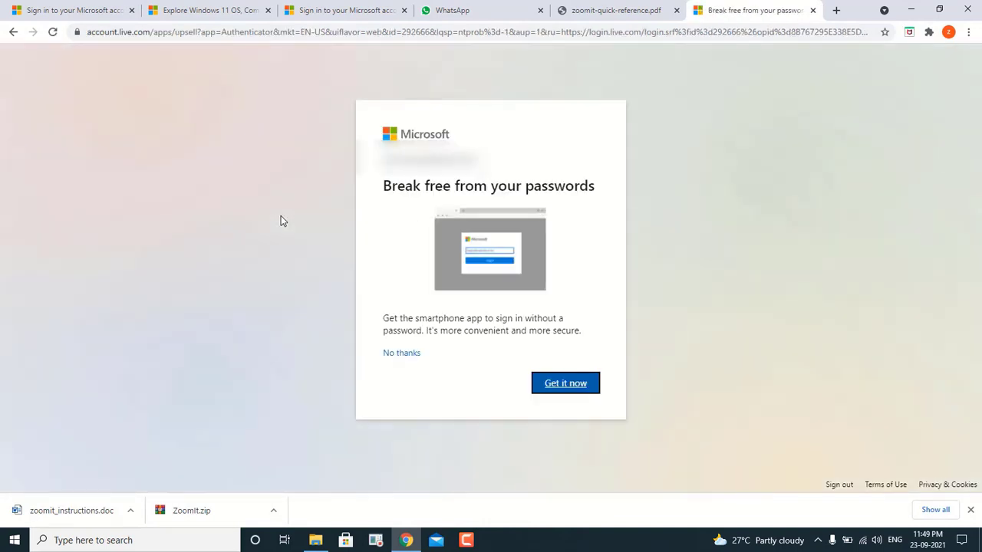
pyautogui.click(405, 358)
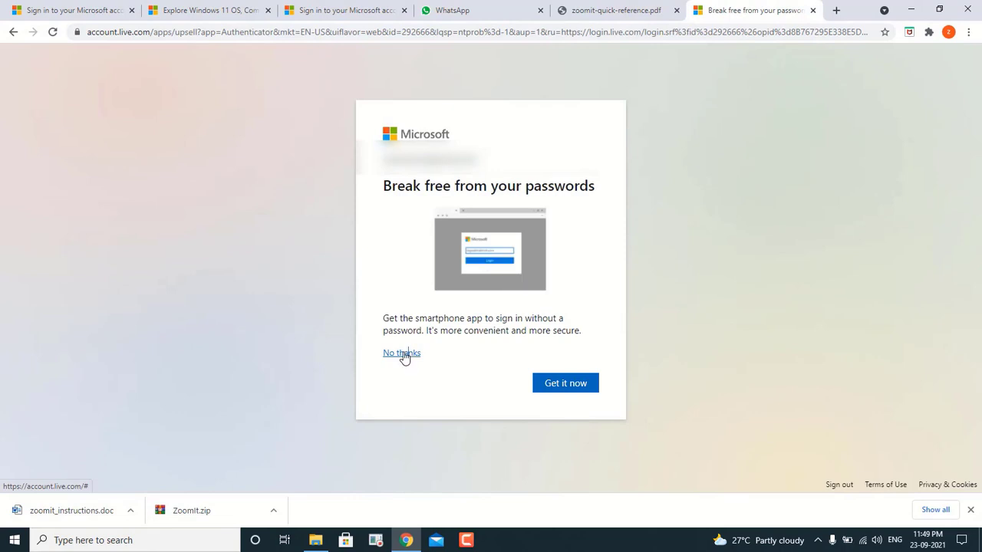
pyautogui.click(404, 358)
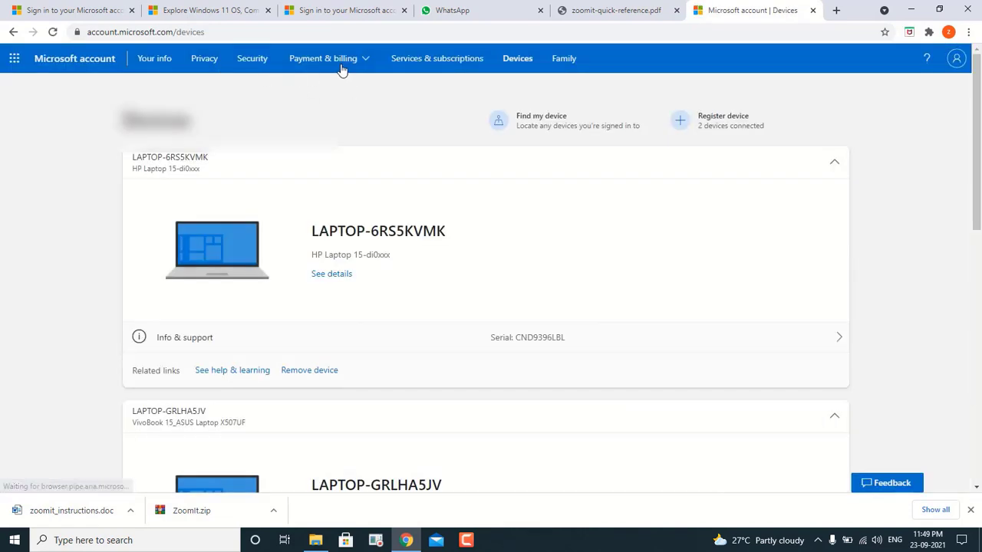
# Open Devices and review the listed laptops LAPTOP-6RS5KVMK and LAPTOP-GRLHA5JV
pyautogui.click(519, 65)
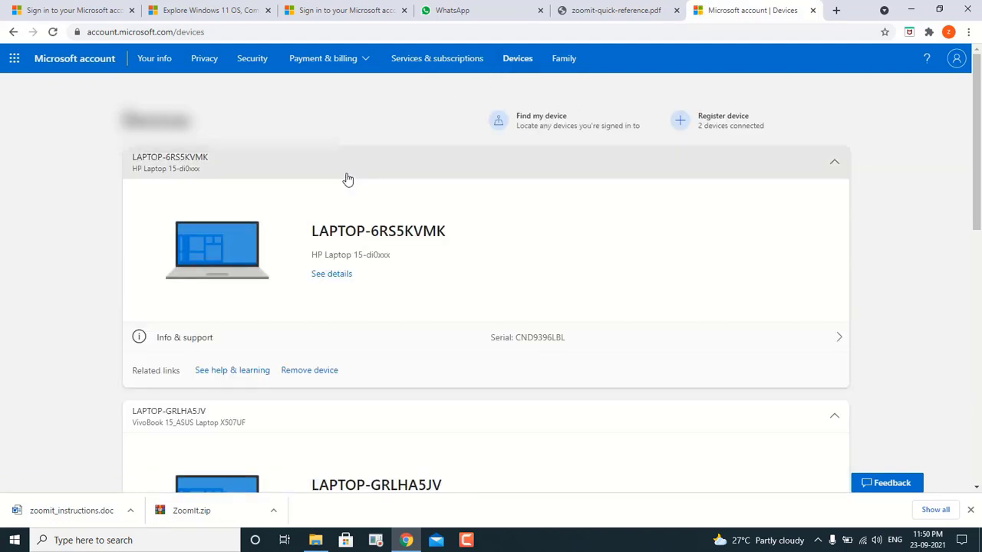
pyautogui.scroll(-3, 283, 272)
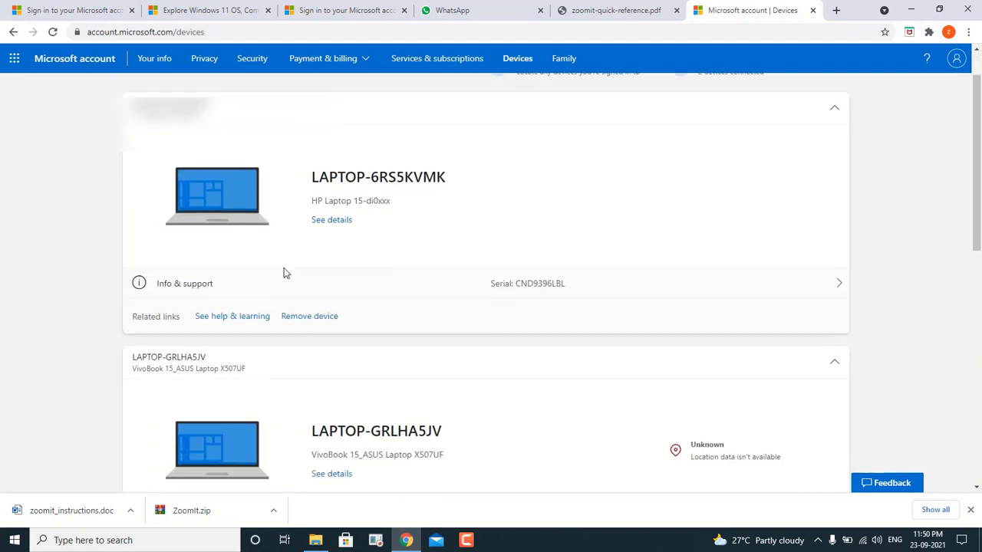
pyautogui.scroll(-3, 283, 272)
pyautogui.scroll(-4, 296, 307)
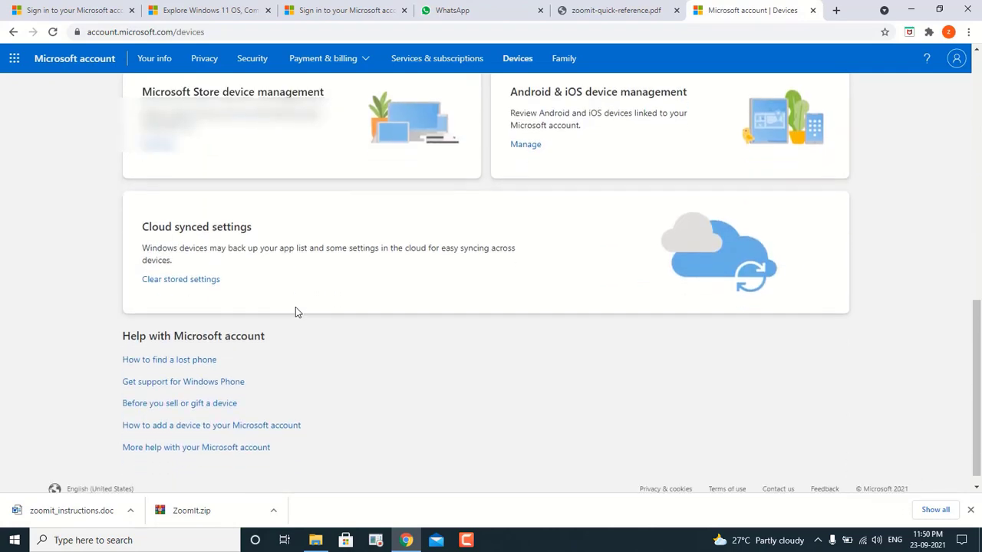
pyautogui.scroll(10, 296, 307)
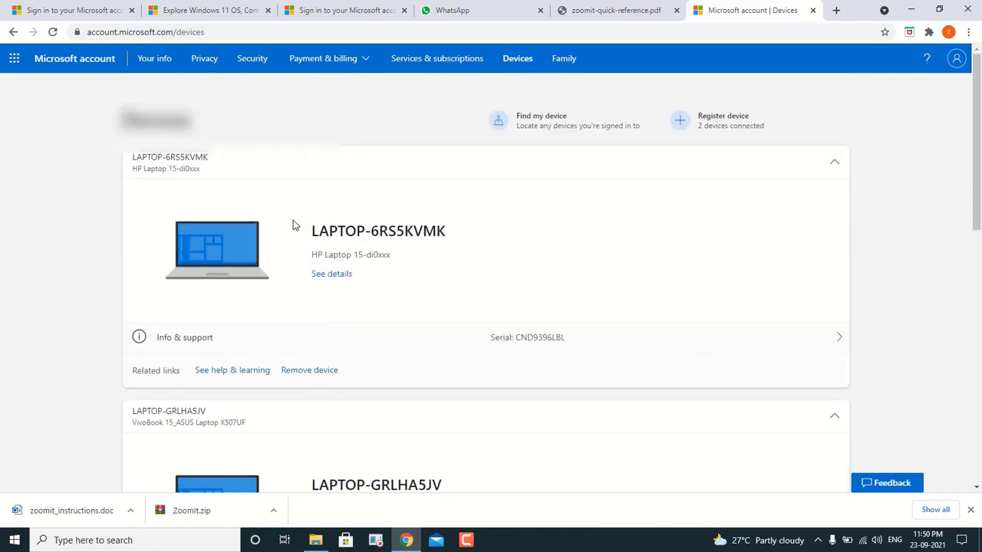
pyautogui.scroll(-1, 441, 224)
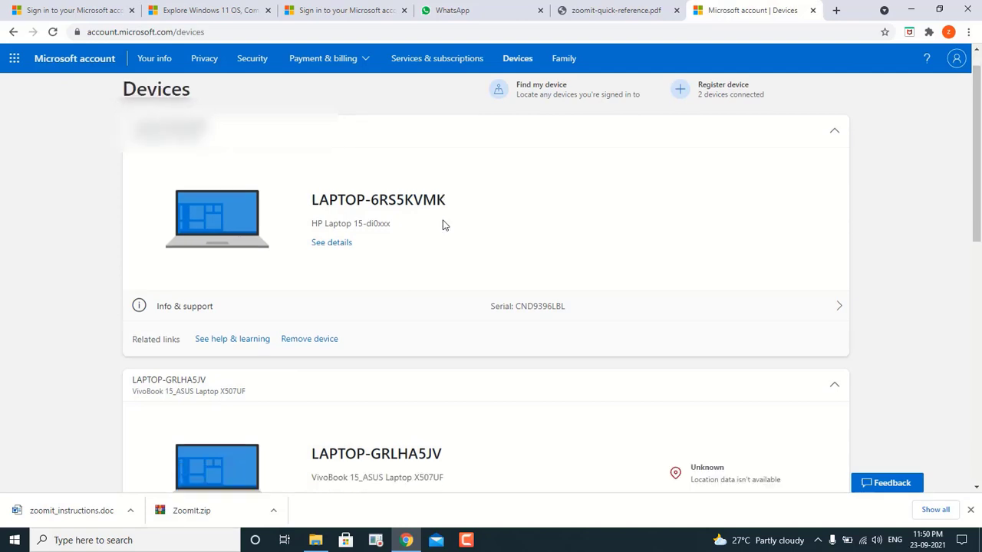
pyautogui.scroll(1, 440, 222)
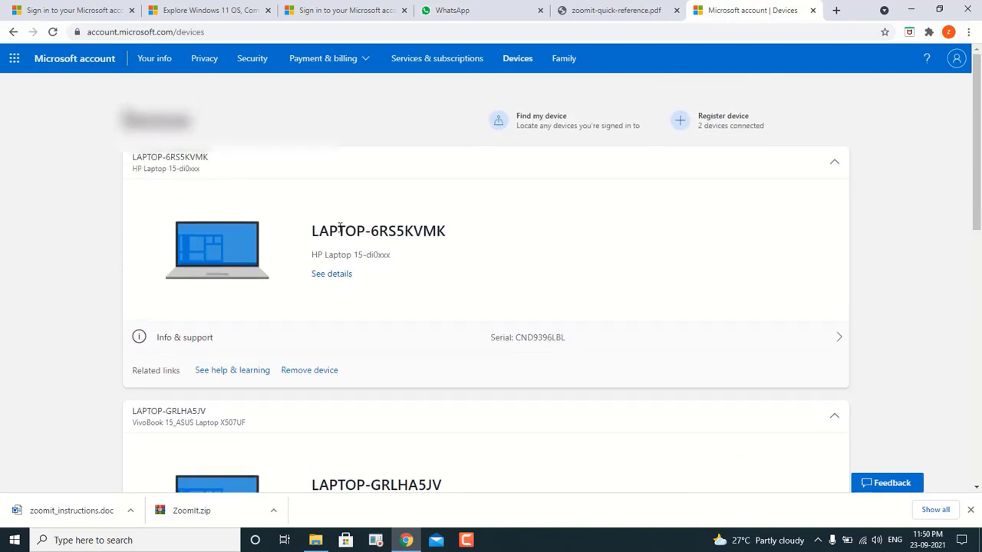
pyautogui.scroll(-3, 365, 233)
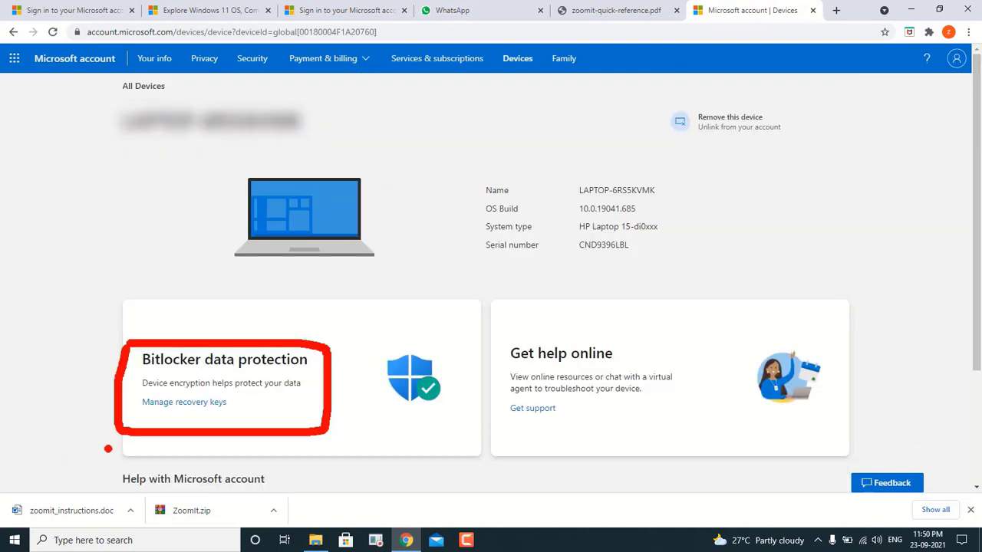
# Choose Manage recovery keys in LAPTOP-6RS5KVMK's BitLocker data protection card
pyautogui.moveTo(110, 436)
pyautogui.mouseDown()
pyautogui.moveTo(48, 469)
pyautogui.moveTo(44, 485)
pyautogui.mouseUp()
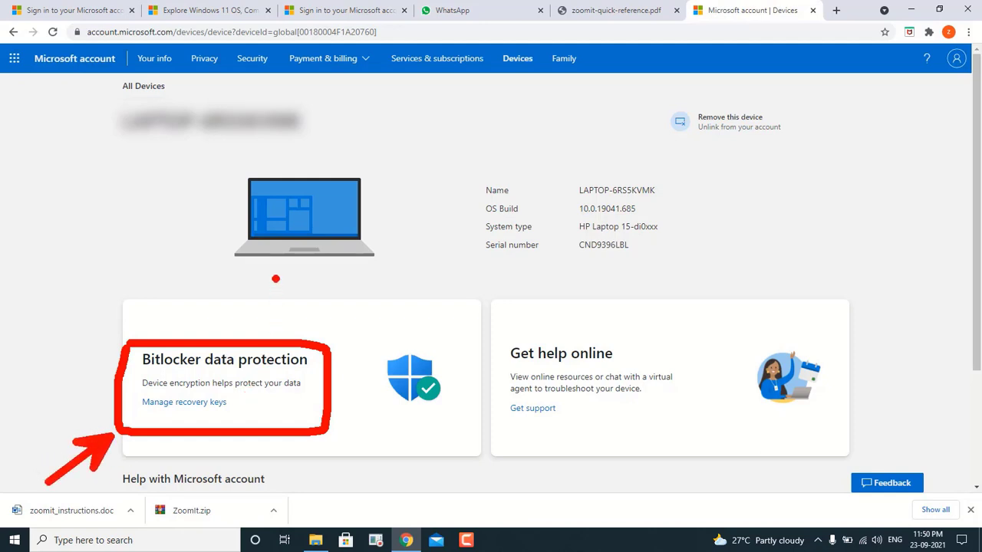
pyautogui.press('Escape')
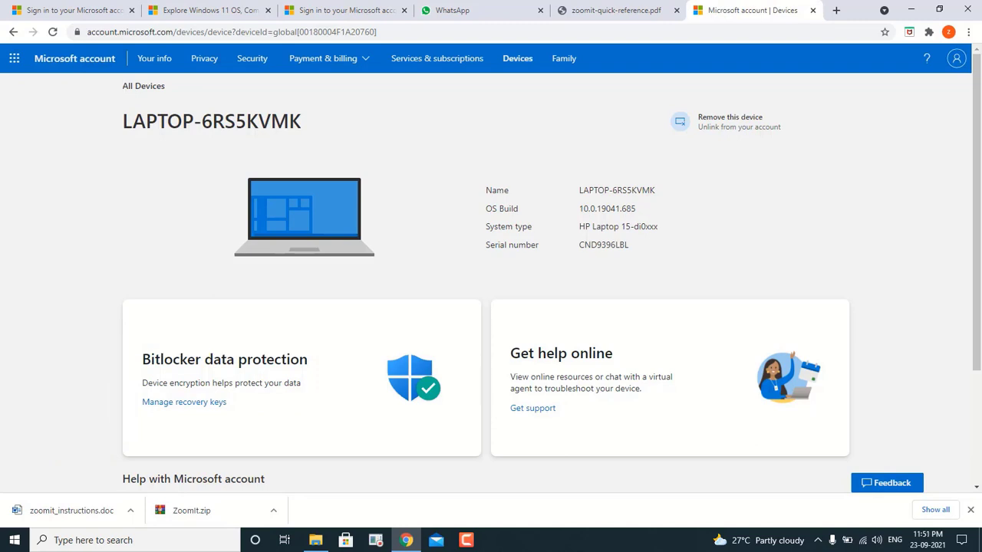
pyautogui.click(192, 409)
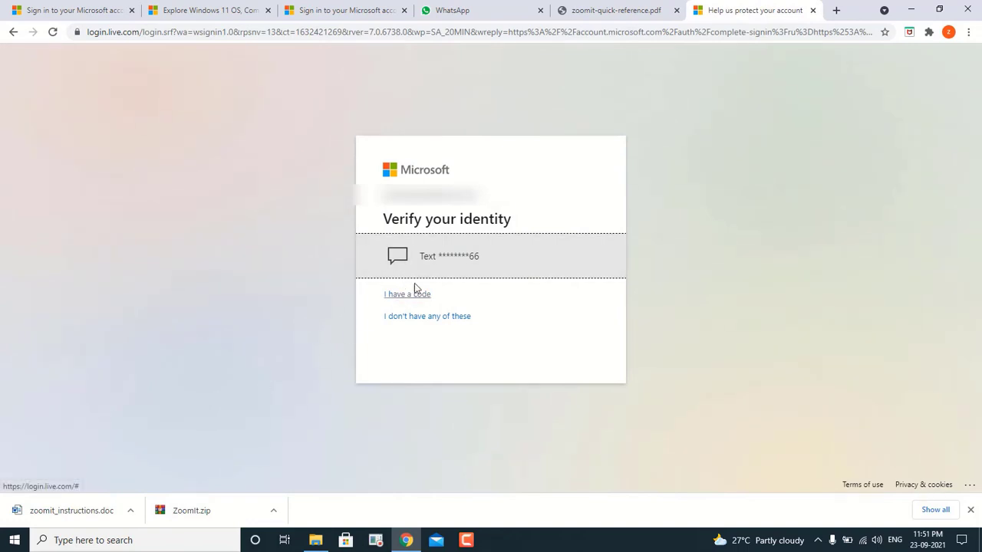
# Verify identity by text using the phone's last four digits and the received code
pyautogui.click(441, 264)
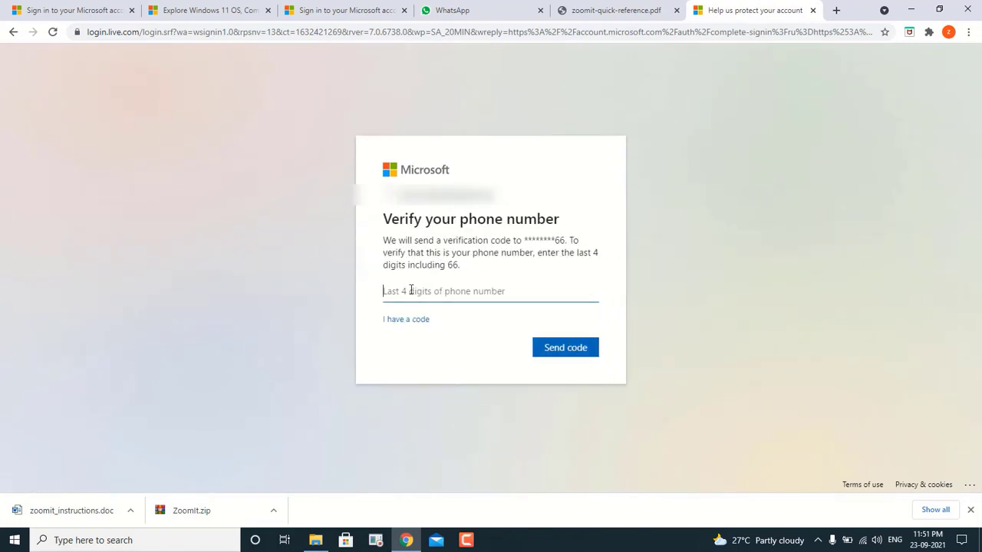
pyautogui.write('2366')
pyautogui.press('Return')
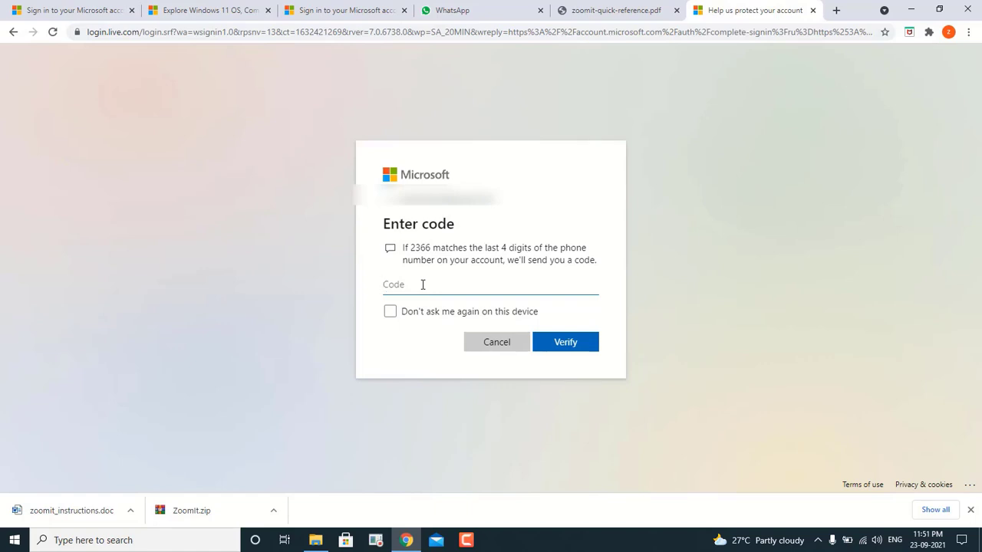
pyautogui.click(562, 344)
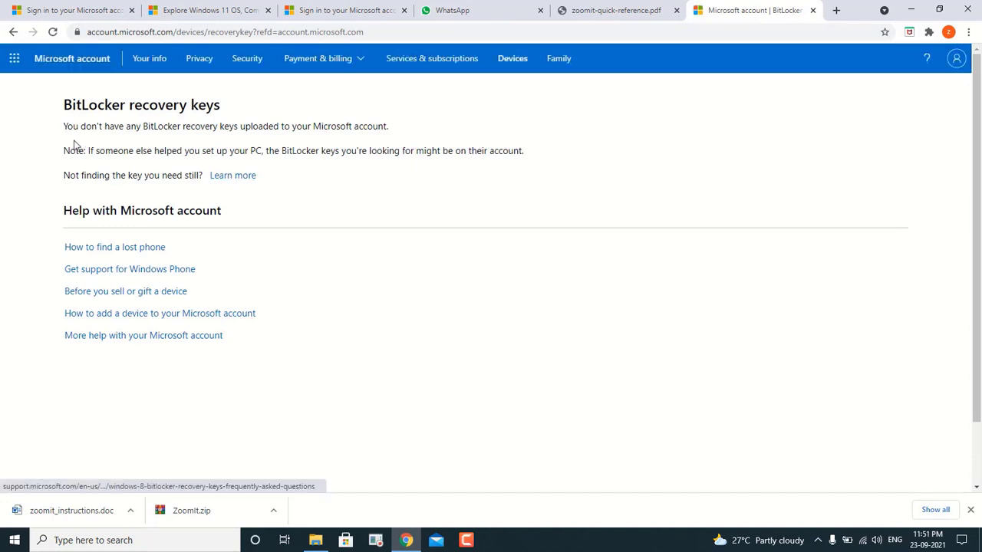
# Select the line "You don't have any BitLocker recovery keys uploaded to your Microsoft account."
pyautogui.moveTo(62, 126); pyautogui.dragTo(391, 134)
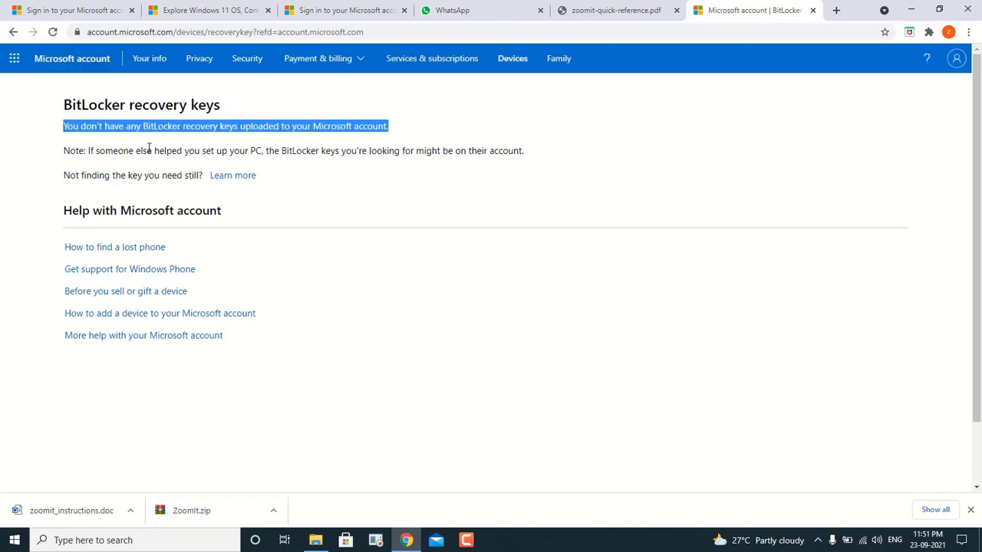